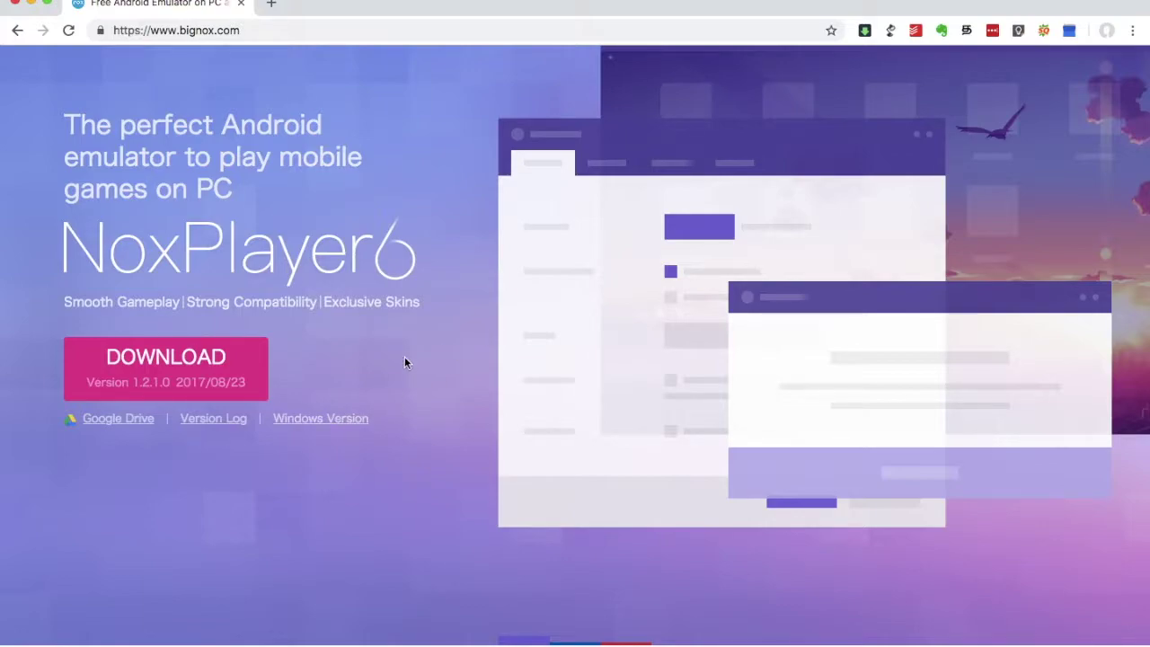
# Switch to Nox App Player and move its window up and to the left over the web page.
pyautogui.moveTo(925, 640)
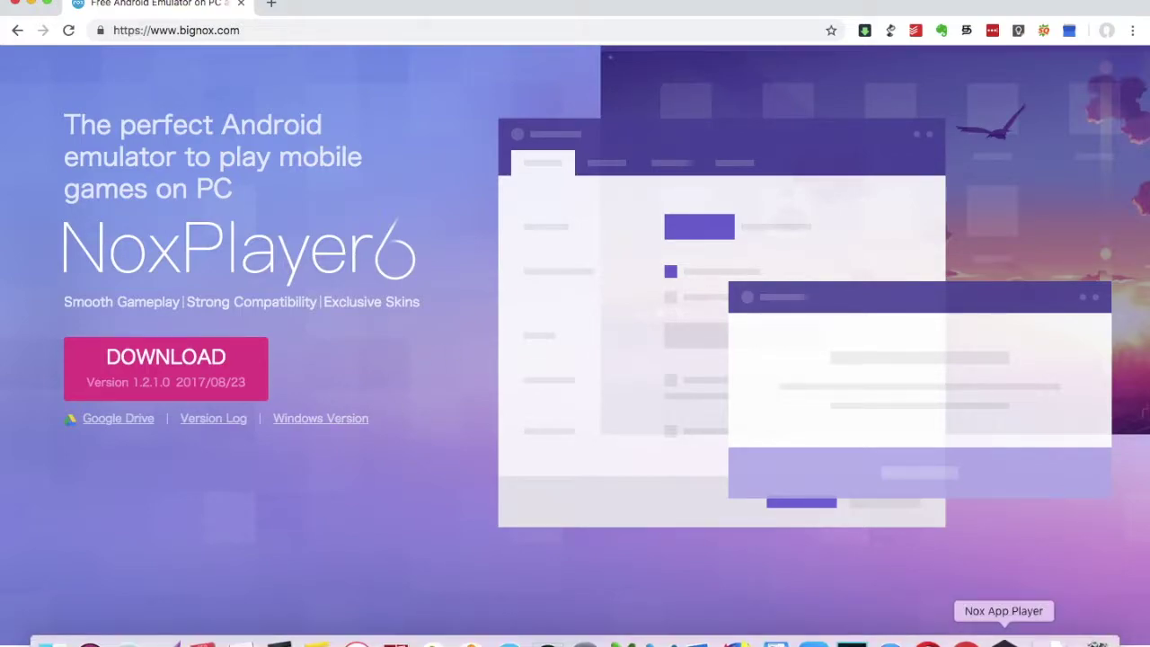
pyautogui.click(1004, 642)
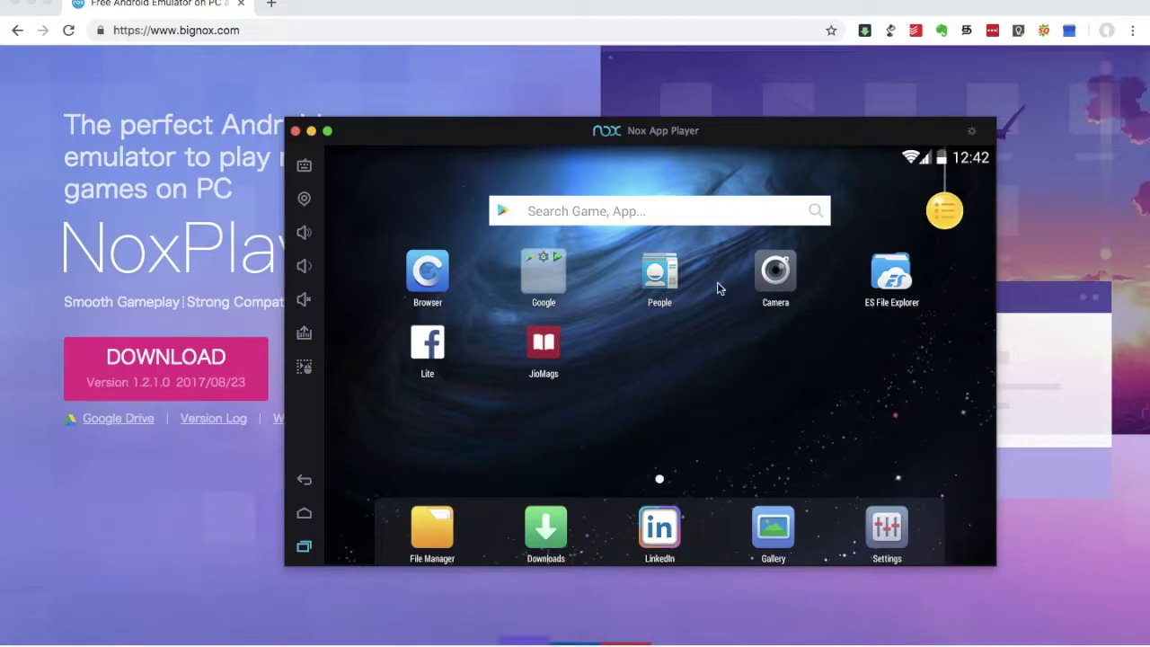
pyautogui.moveTo(546, 141); pyautogui.dragTo(487, 77)
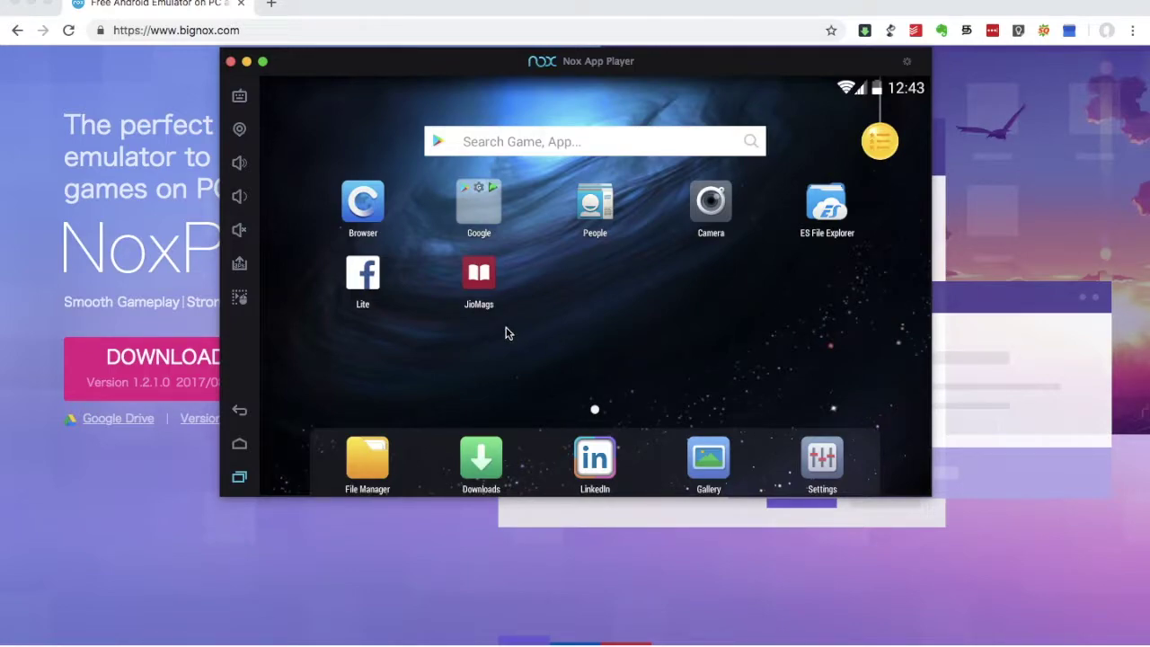
# Launch the Play Store from the Google folder and go back to its main page.
pyautogui.click(485, 210)
pyautogui.click(580, 263)
pyautogui.click(475, 221)
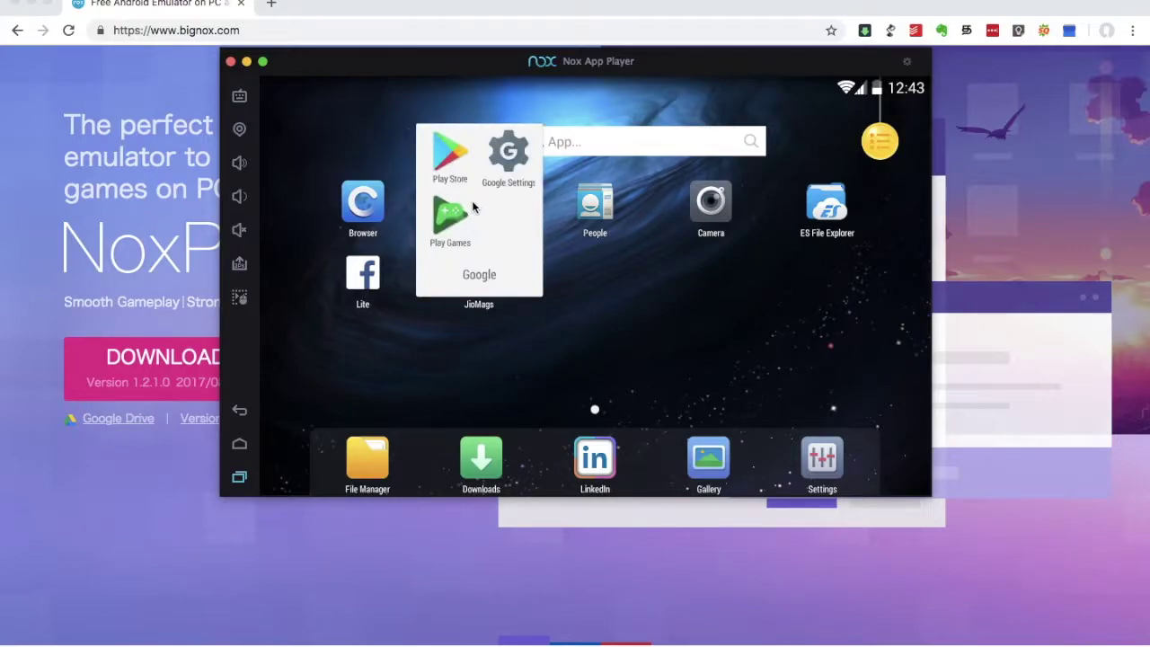
pyautogui.click(451, 156)
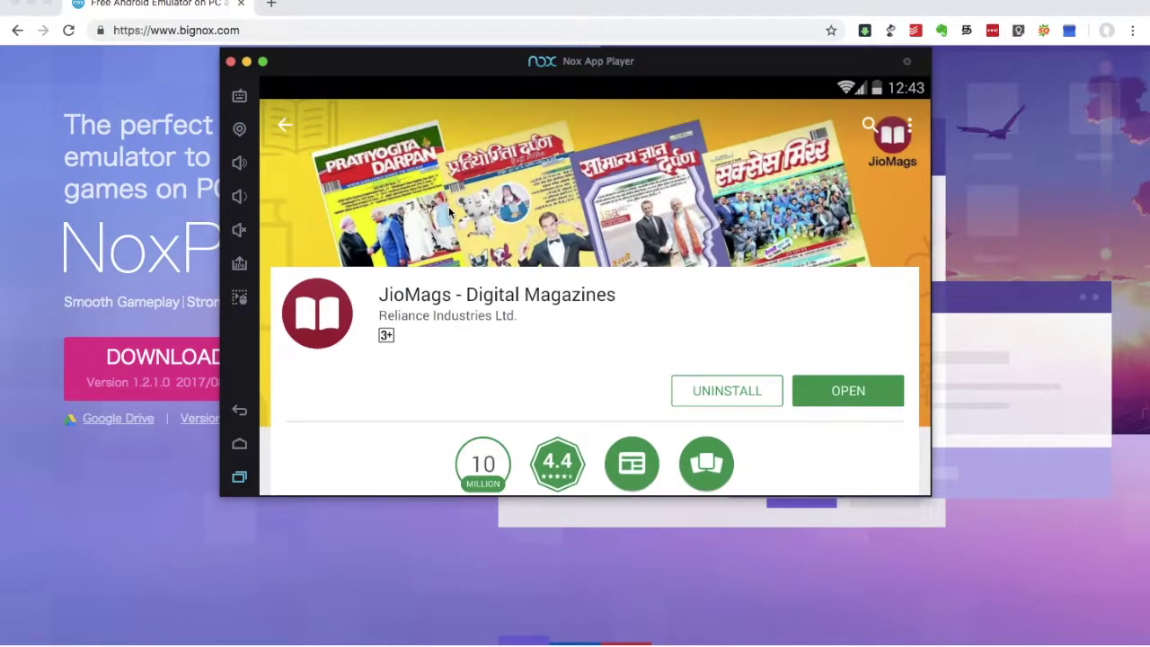
pyautogui.click(239, 409)
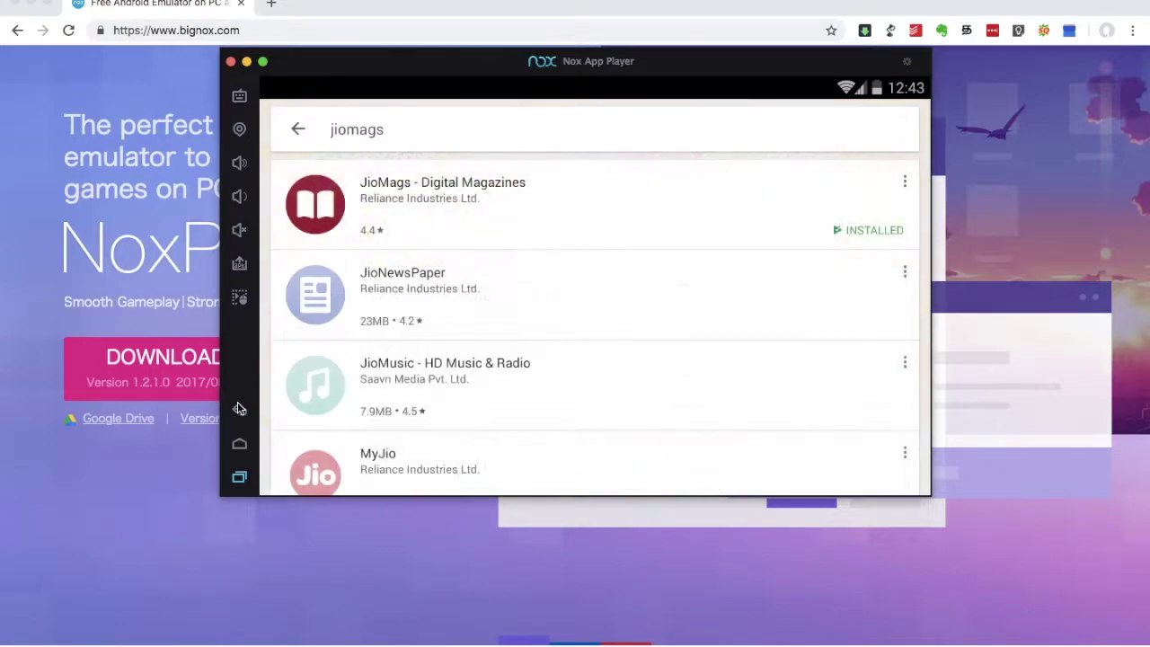
pyautogui.click(239, 409)
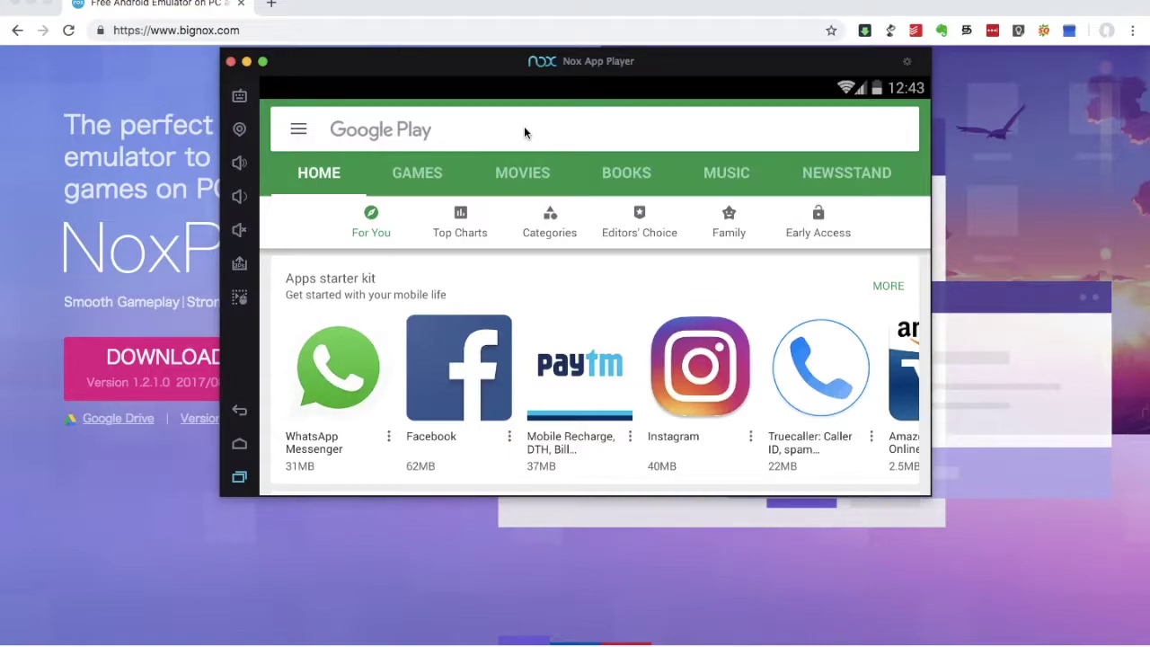
# Search the Play Store for jiomags using the recent search, and return to the emulator's home screen.
pyautogui.click(446, 132)
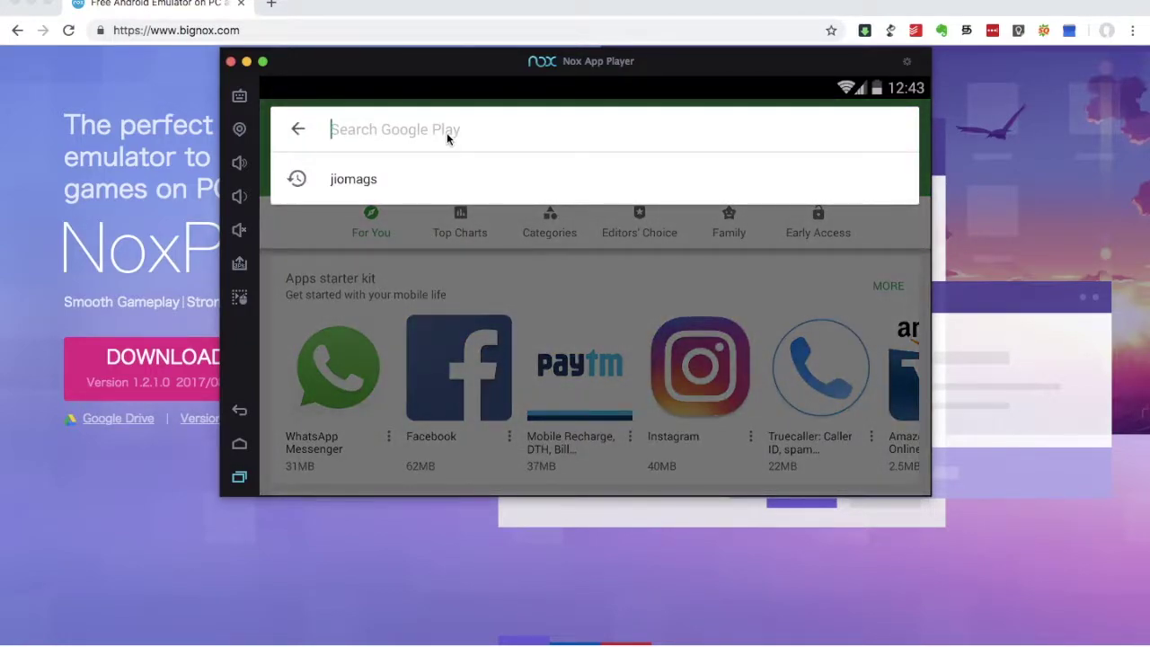
pyautogui.click(367, 180)
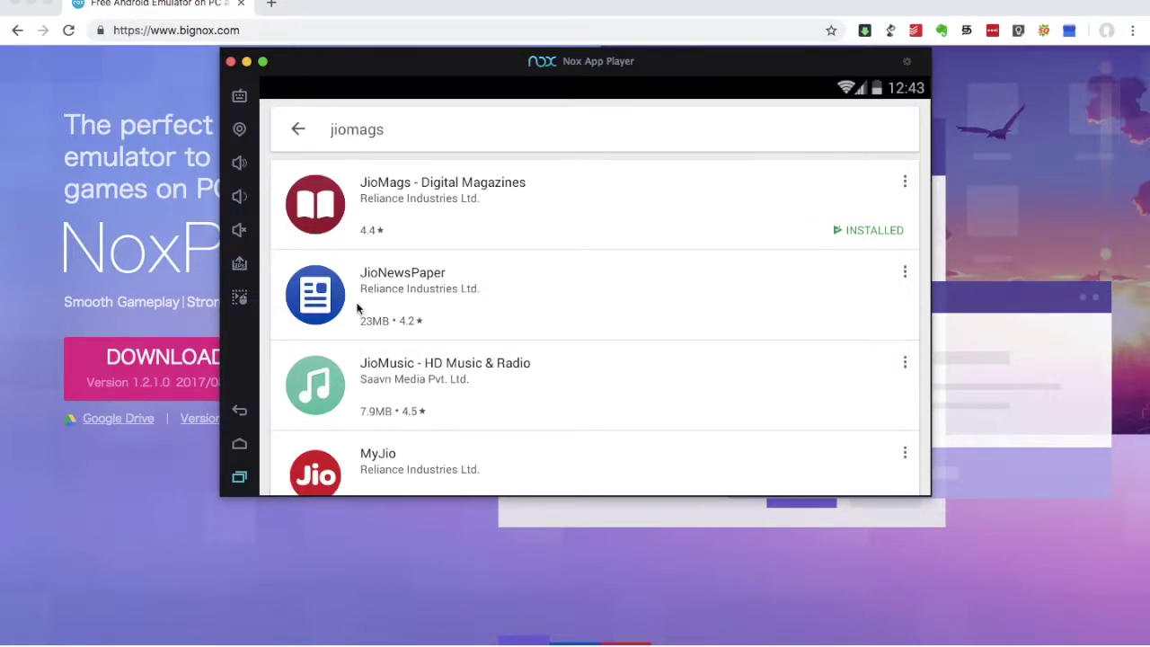
pyautogui.click(241, 446)
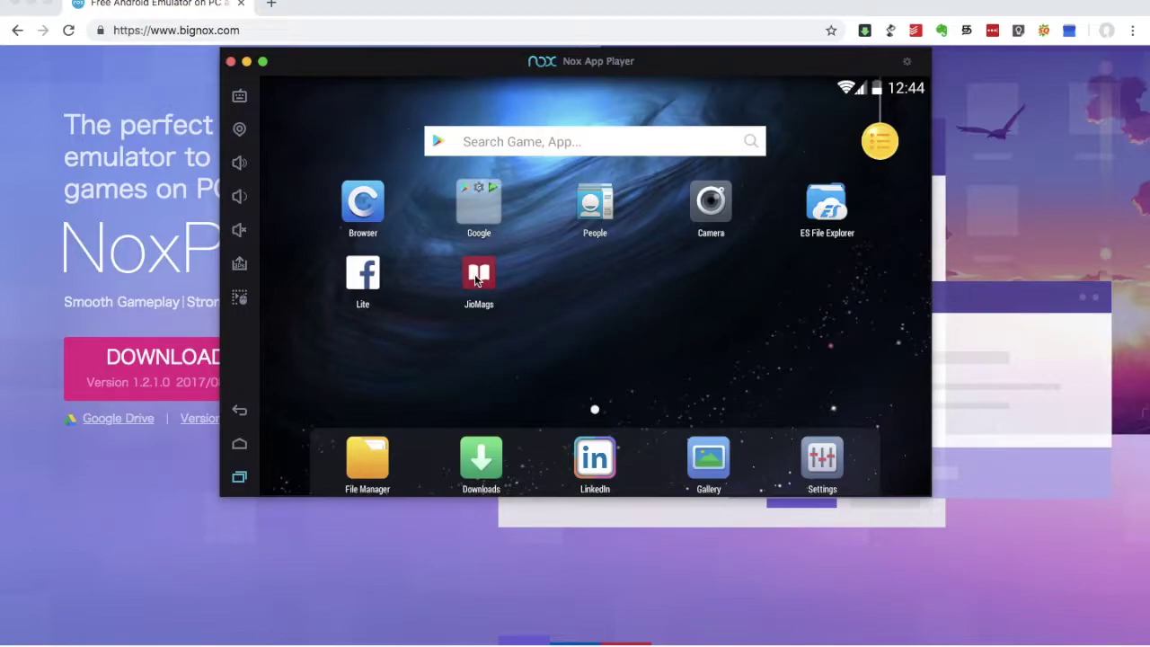
# Launch JioMags, leave the open Stuff India issue and go back to the magazine catalogue.
pyautogui.click(480, 278)
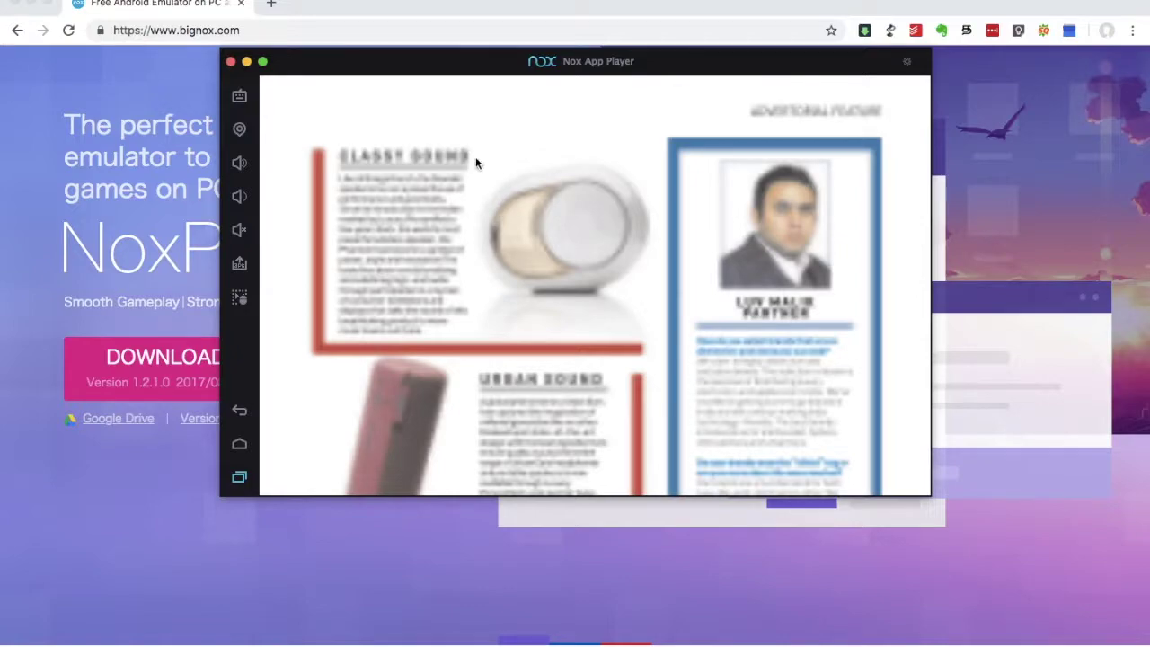
pyautogui.click(449, 281)
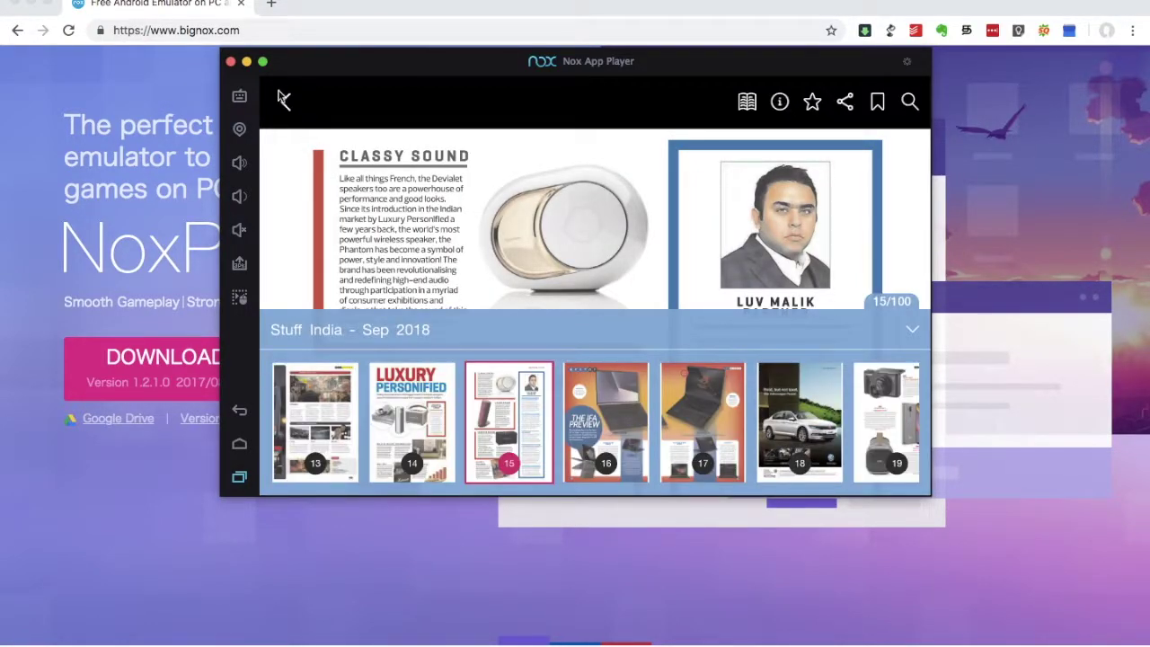
pyautogui.click(285, 101)
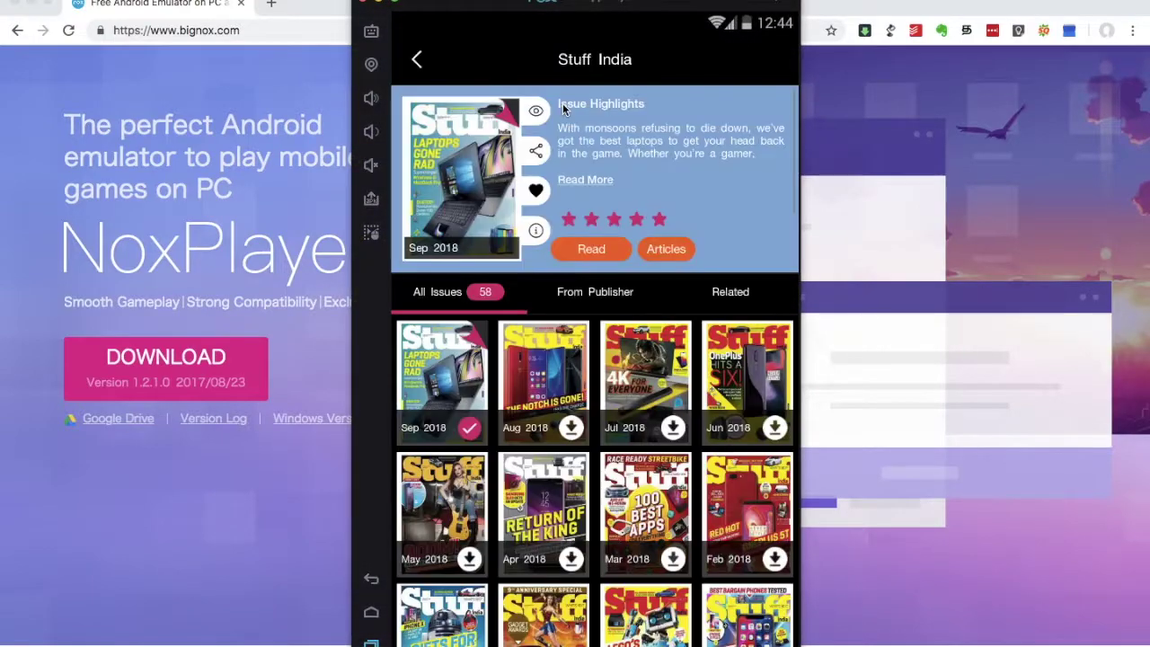
pyautogui.click(416, 60)
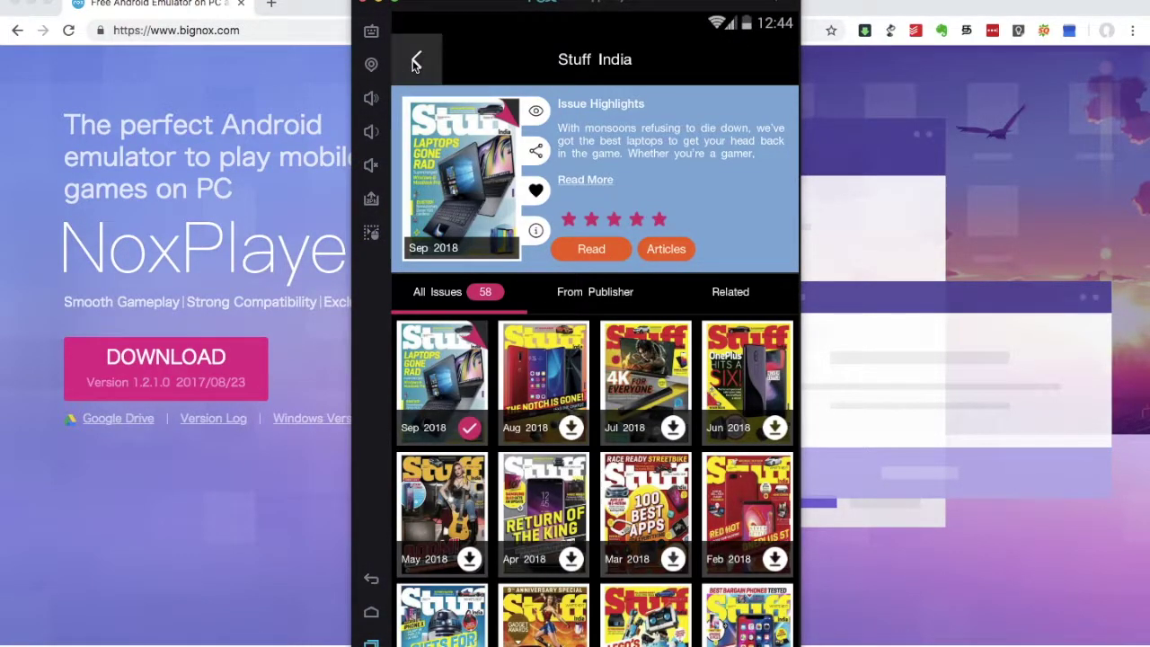
pyautogui.click(416, 60)
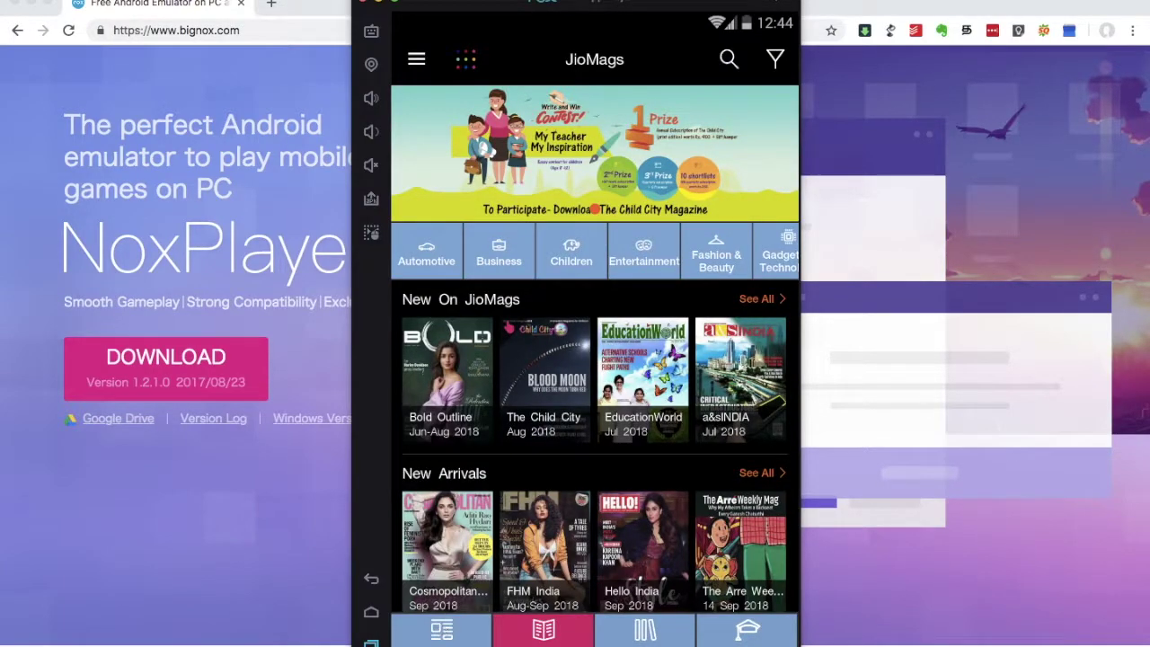
# View the JioMags article feed, and browse the magazine catalogue through its Most Popular and International sections.
pyautogui.click(442, 630)
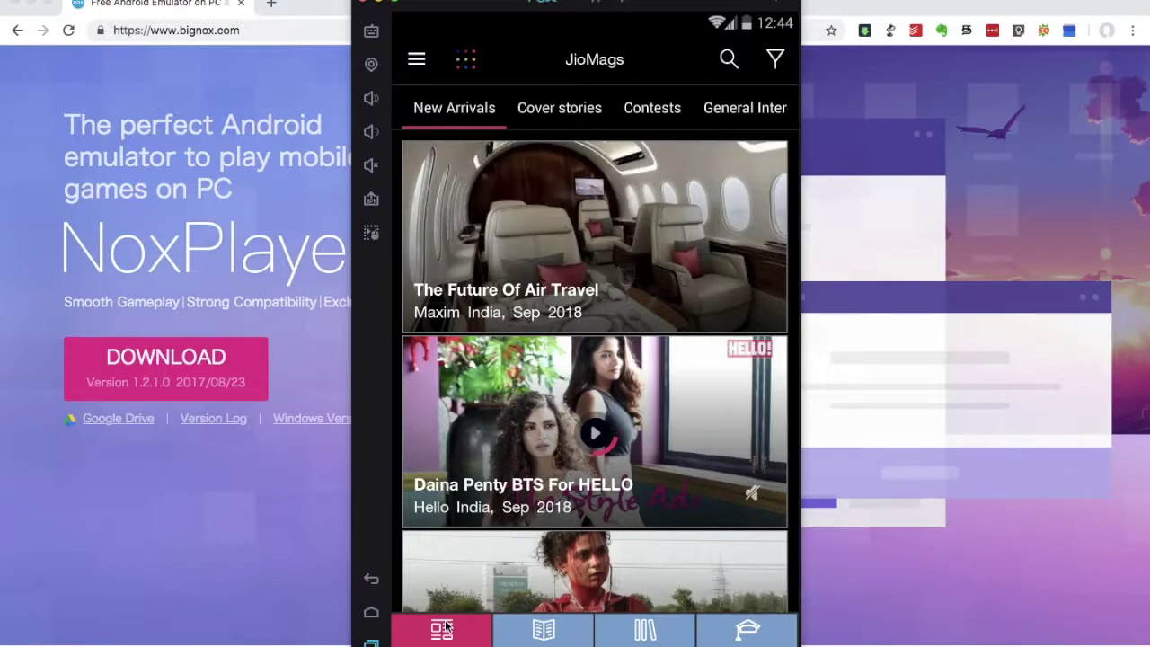
pyautogui.click(538, 632)
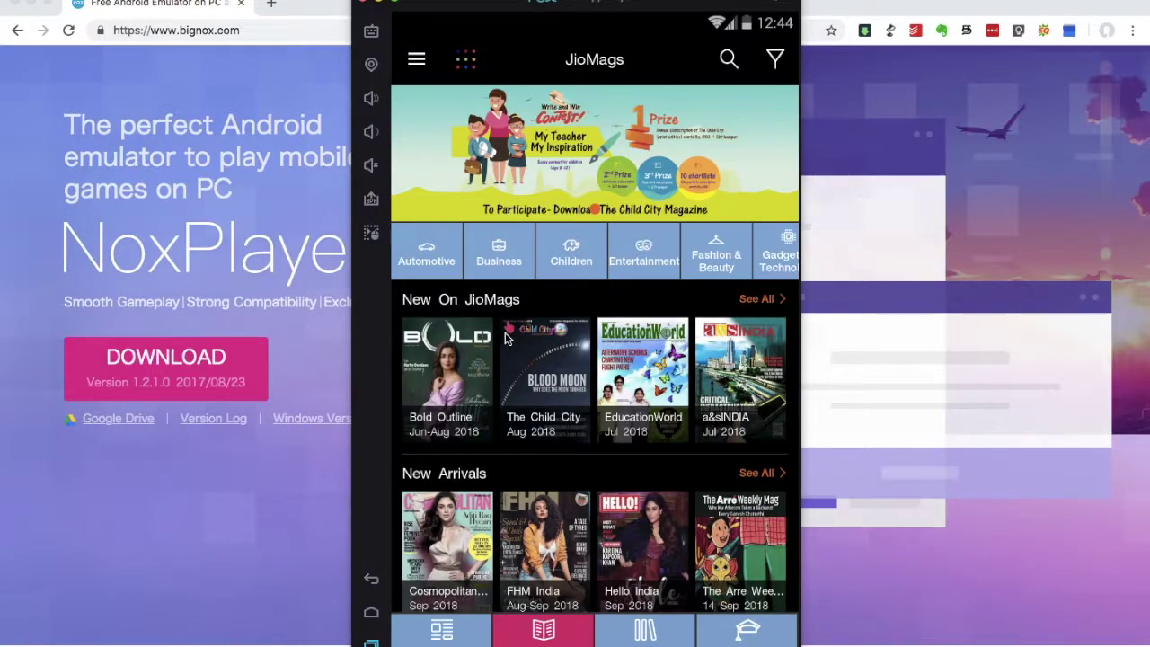
pyautogui.scroll(-5, 735, 242)
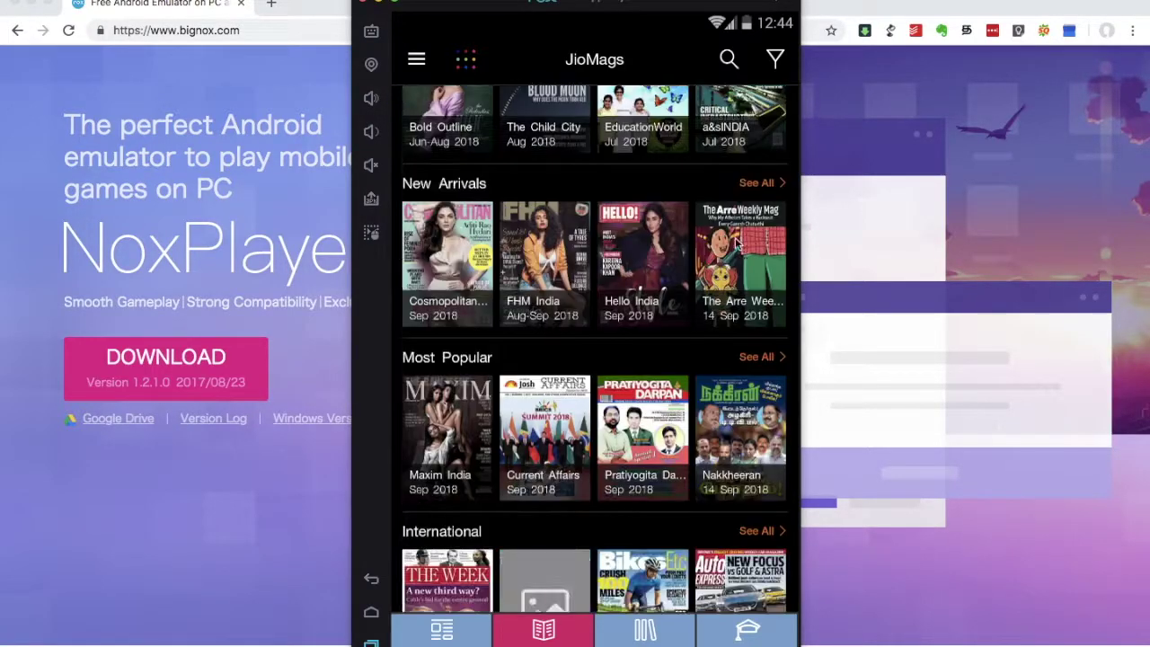
pyautogui.scroll(2, 735, 243)
pyautogui.scroll(-2, 735, 243)
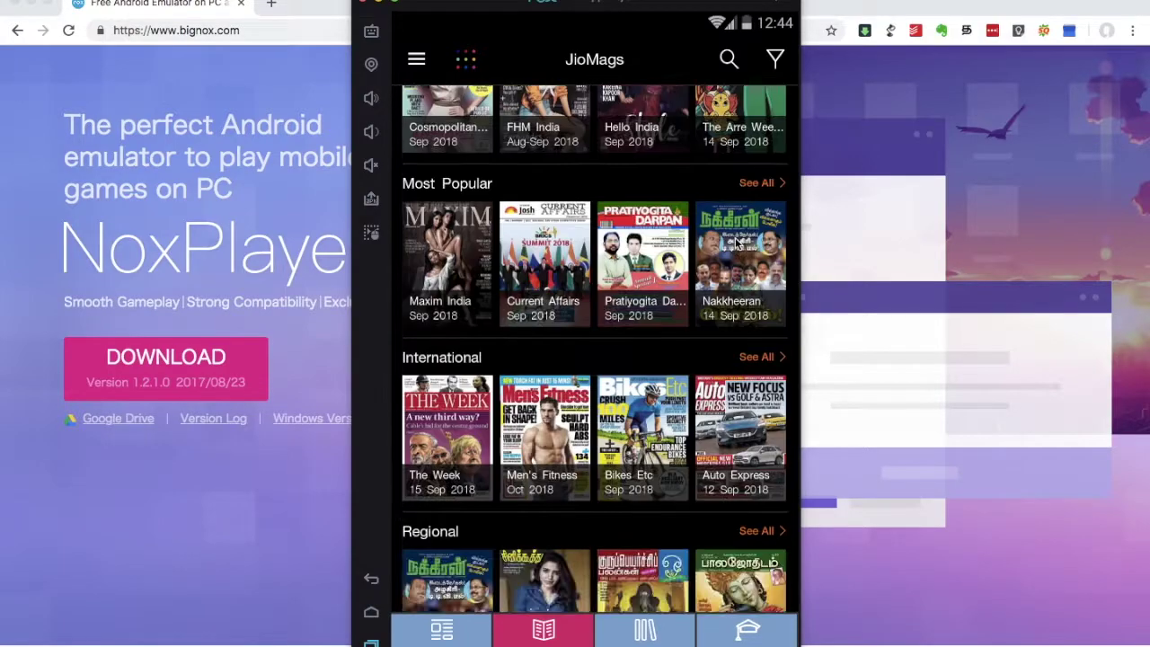
# Start downloading the 14 Sep 2018 issue of Nakkheeran and return to the catalogue.
pyautogui.click(733, 308)
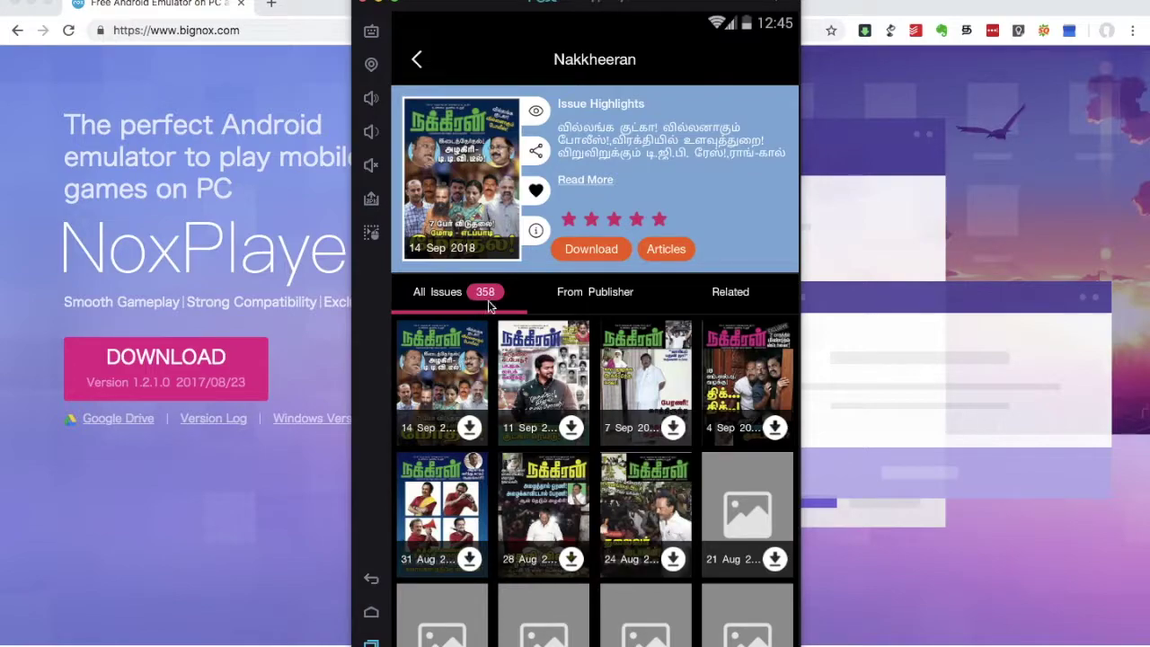
pyautogui.click(585, 251)
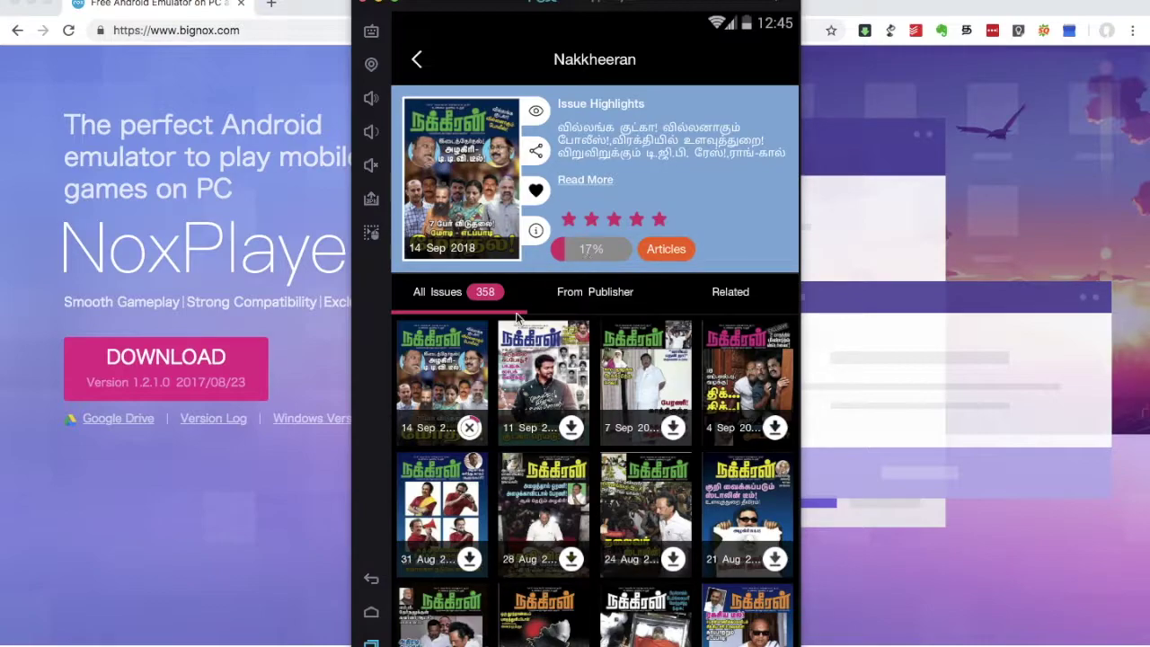
pyautogui.click(417, 61)
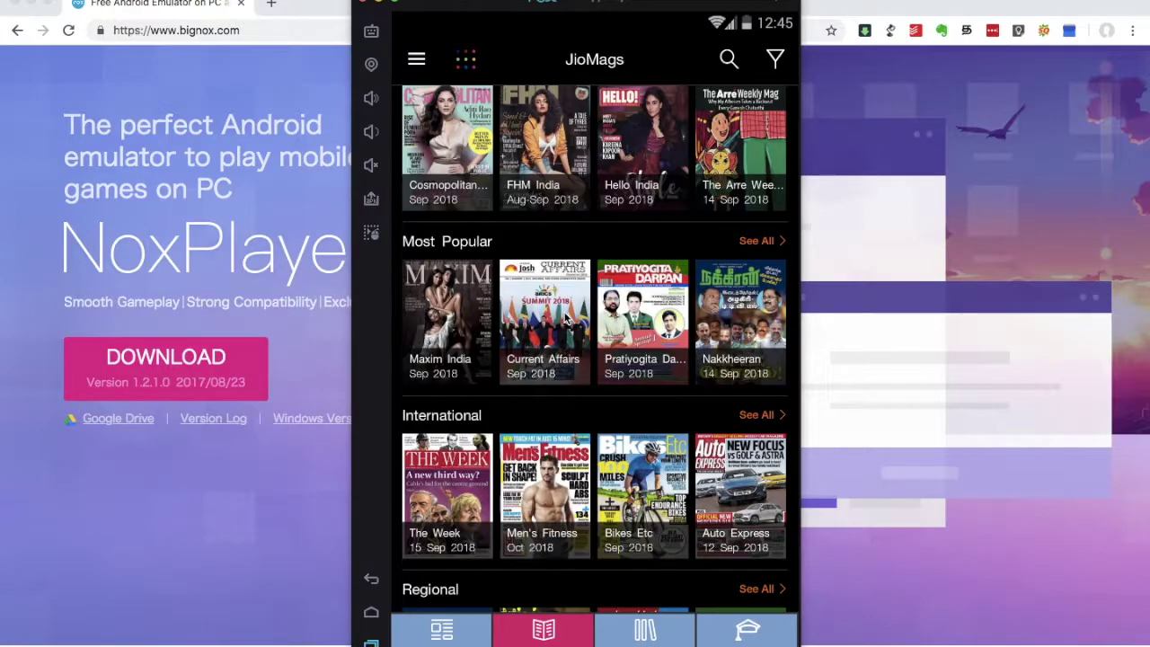
# Return to the start of the JioMags catalogue and exit the app to the home screen.
pyautogui.scroll(5, 566, 319)
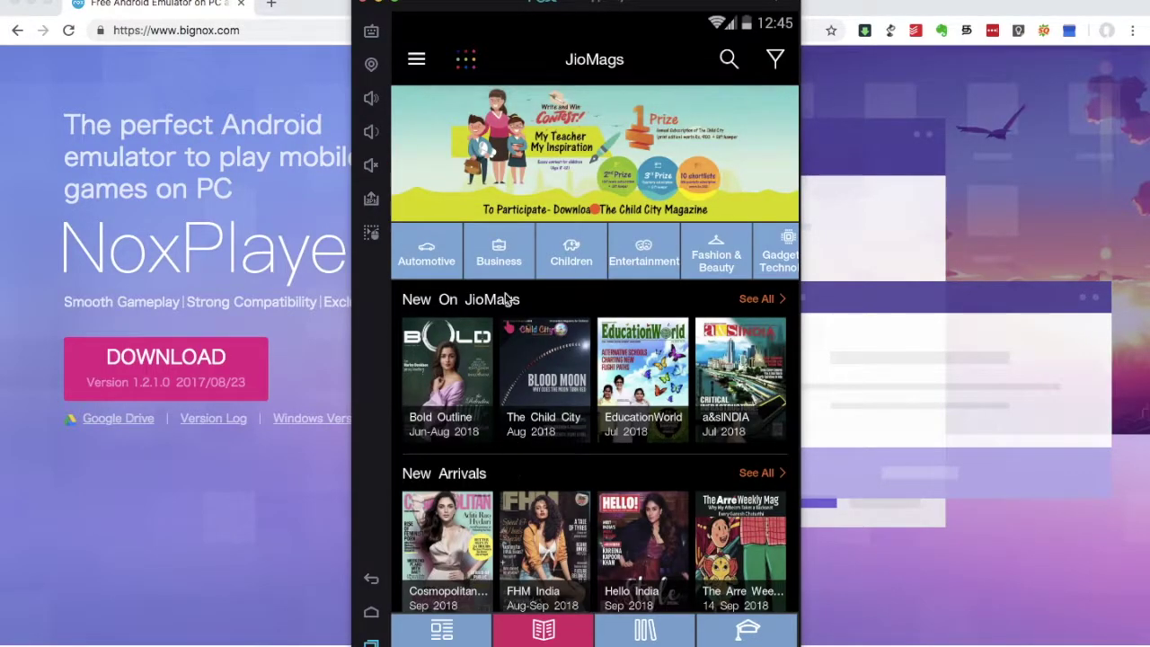
pyautogui.click(374, 578)
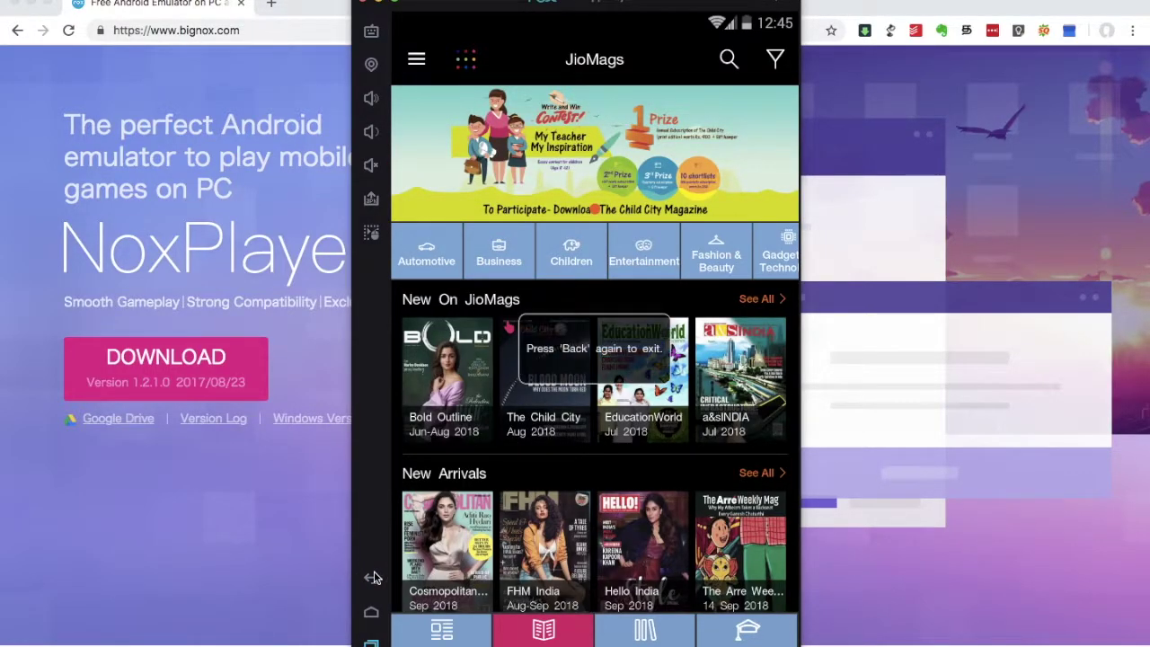
pyautogui.click(374, 577)
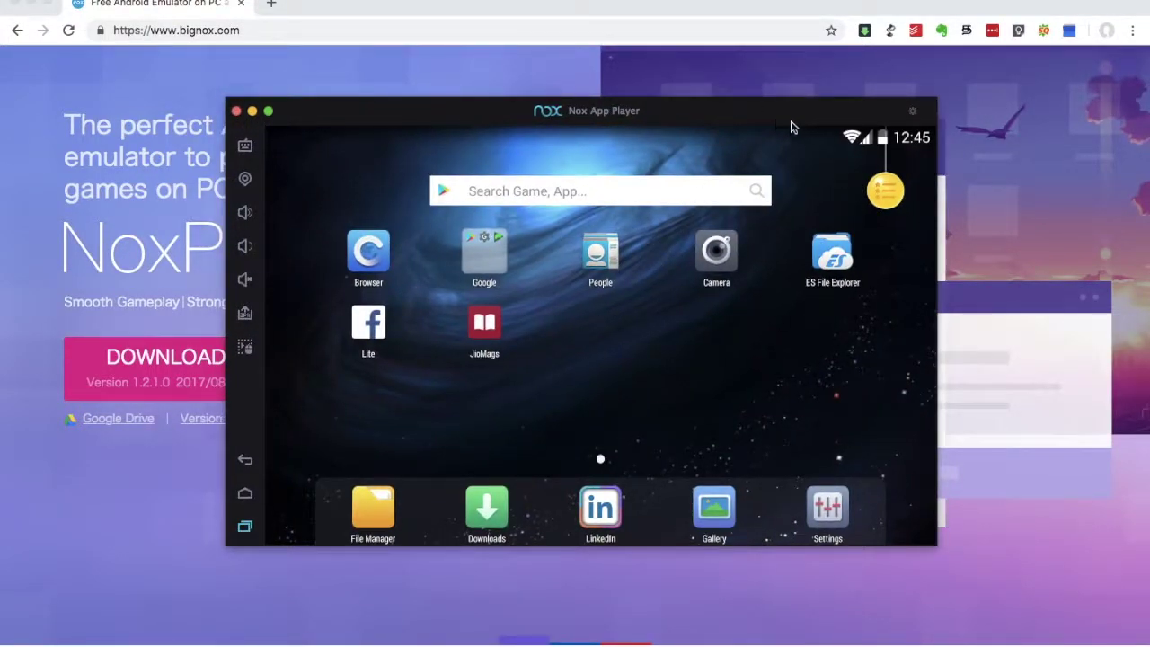
# Browse the recommended games list opened from the yellow home-screen tag, and return to the home screen.
pyautogui.click(891, 203)
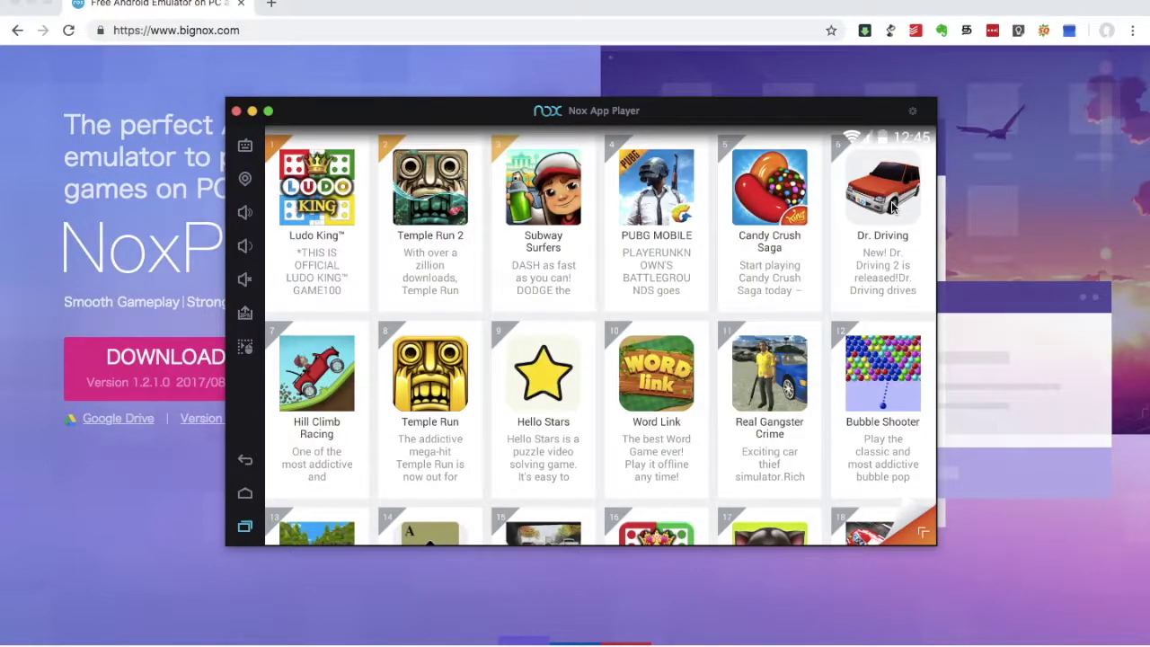
pyautogui.scroll(-3, 710, 367)
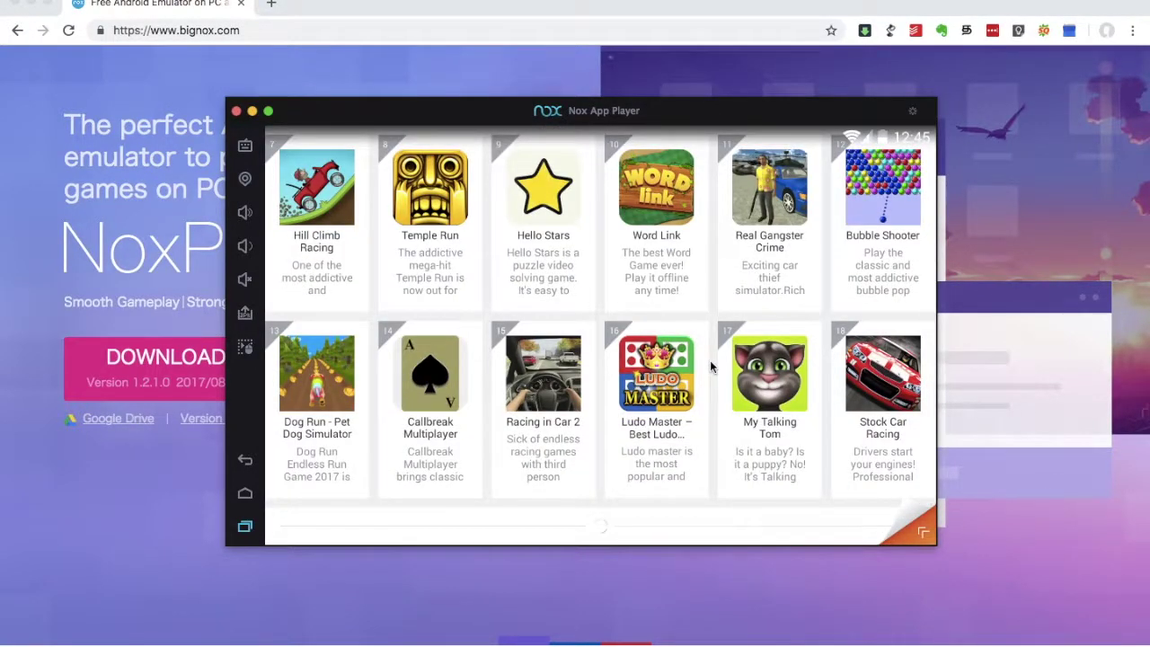
pyautogui.scroll(3, 710, 367)
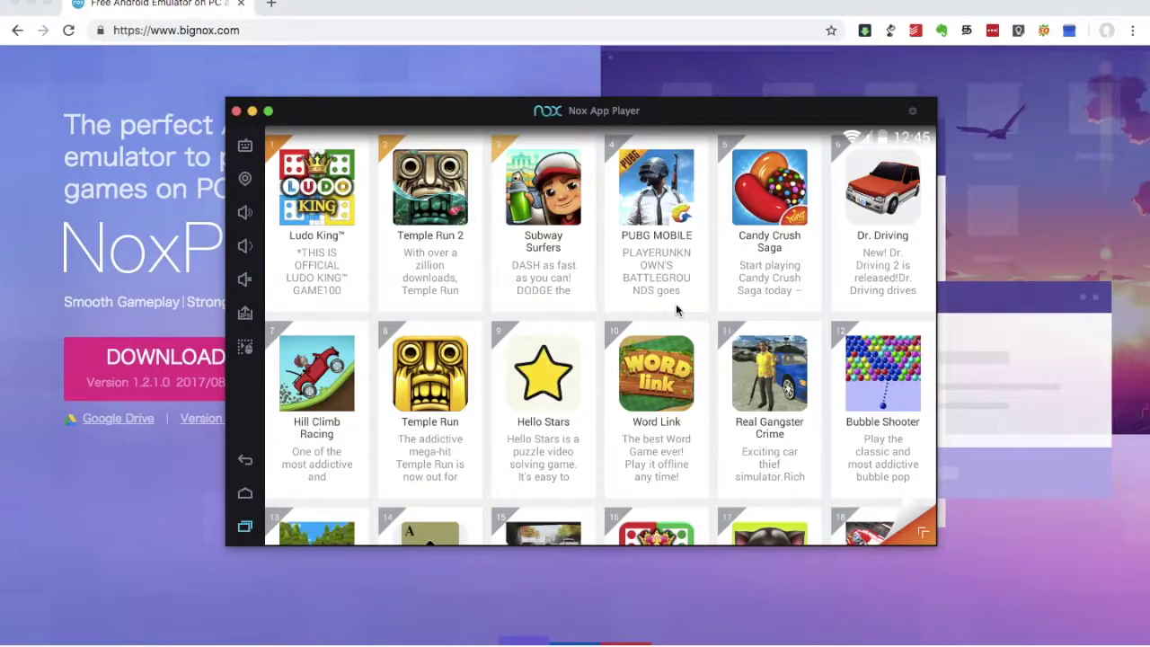
pyautogui.click(244, 496)
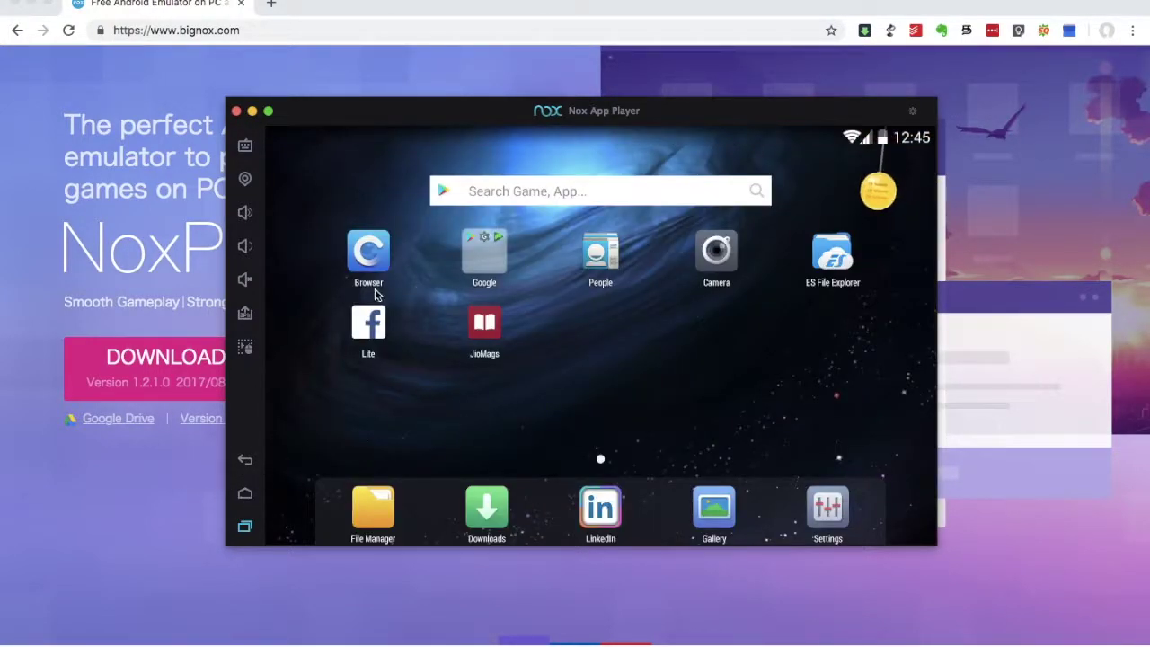